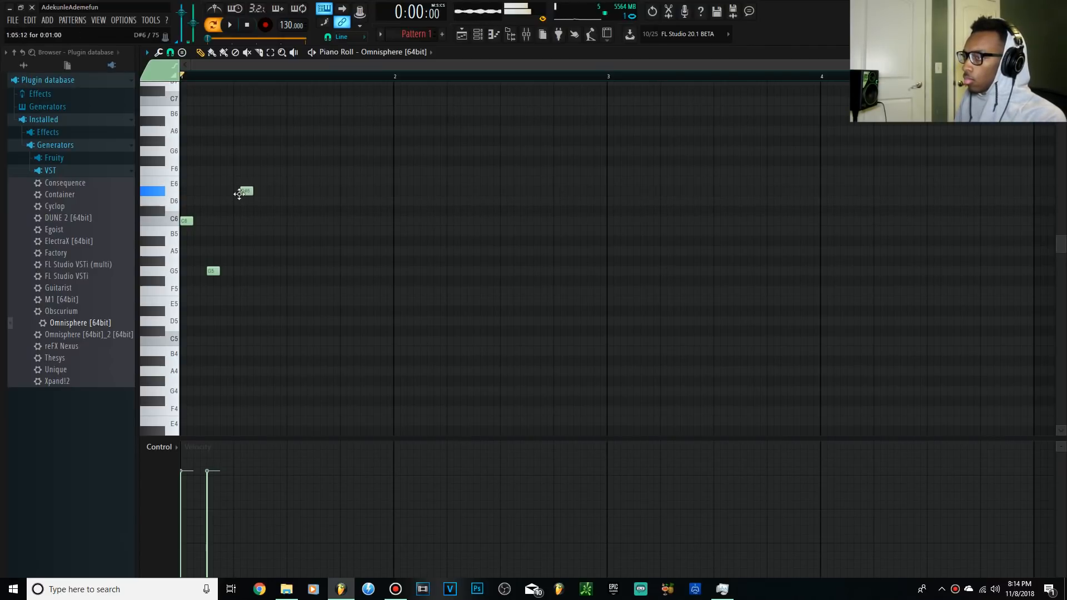
Move the D#6 note to beat 2 of bar 1 and duplicate the three-note motif at beat 3 and at bar 2
key("space")
left_click_drag(240, 198, 233, 198)
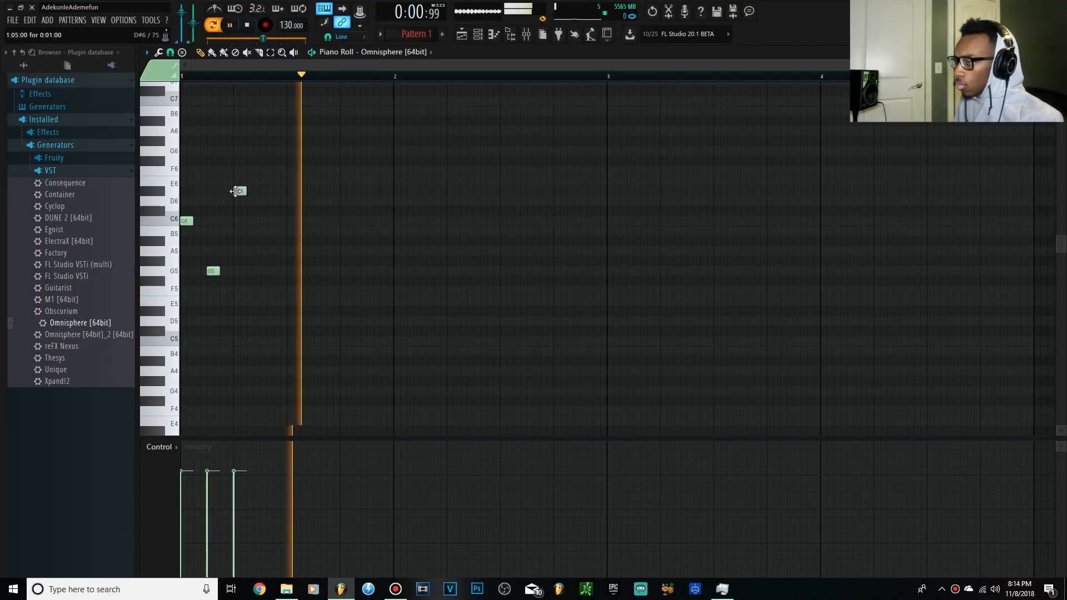
left_click_drag(367, 294, 181, 126)
left_click_drag(318, 221, 291, 221)
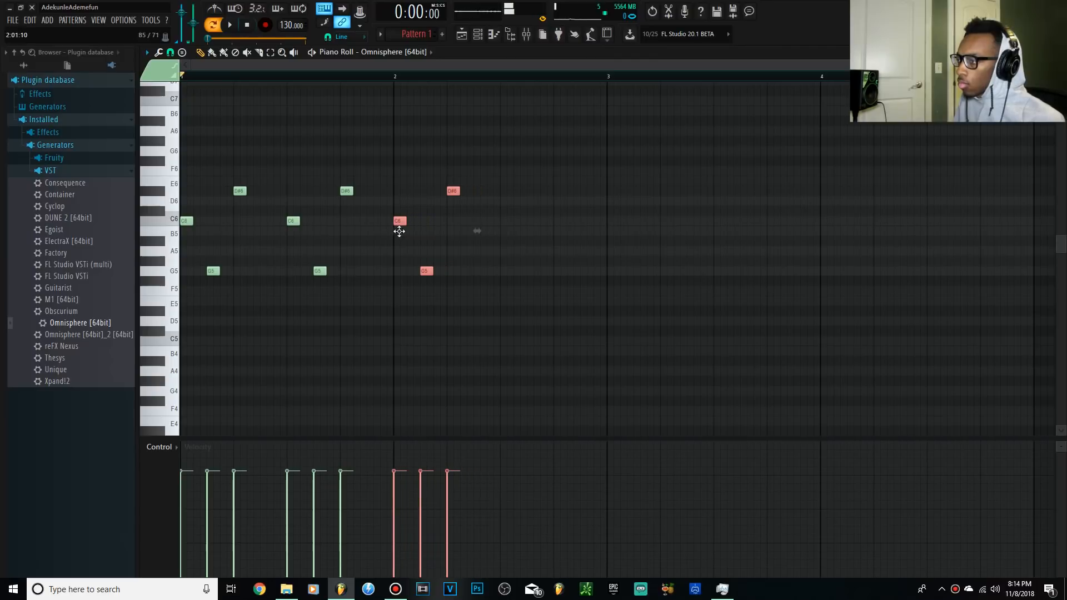
Delete the repeated motif in the second half of bar 1 and lower the bar 2 copy's last note to D6
key("space")
left_click_drag(336, 307, 274, 155)
key("Delete")
right_click(345, 191)
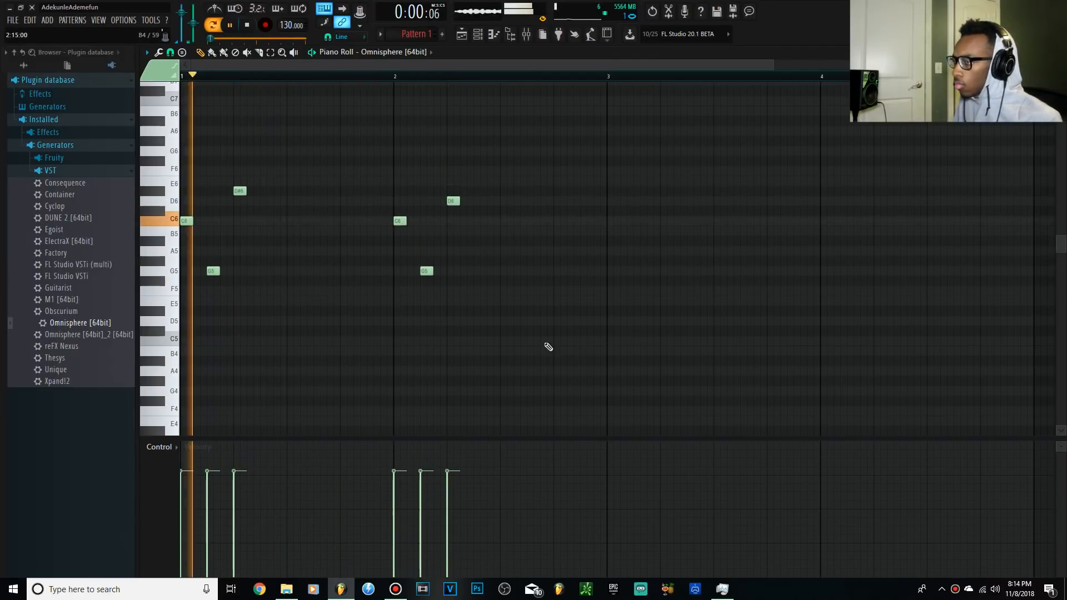
Select all notes of the two-bar phrase and apply quick legato
left_click_drag(585, 366, 158, 92)
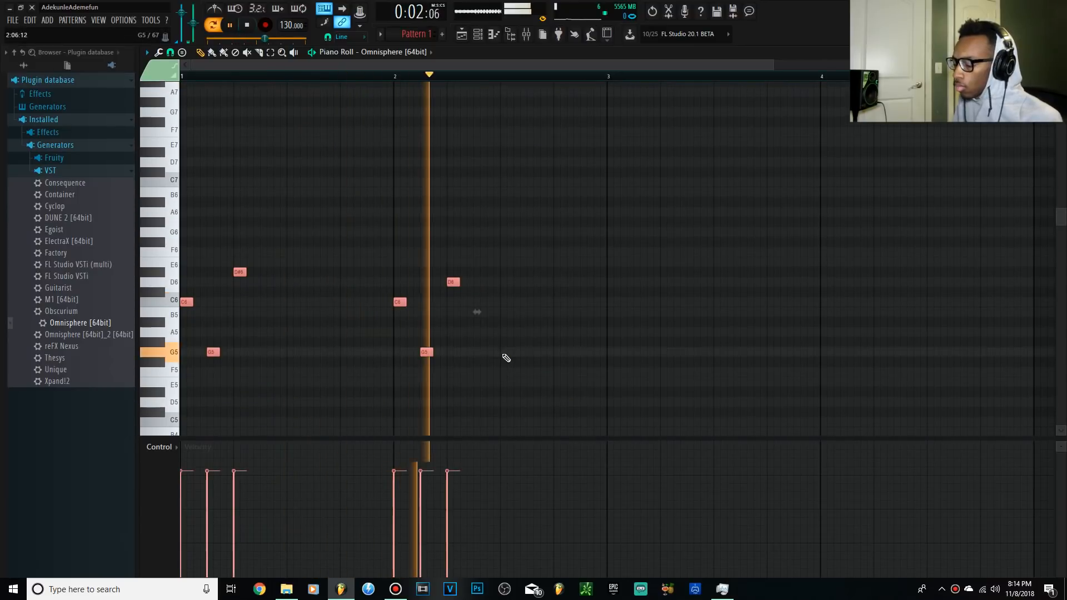
key("ctrl+l")
key("space")
Copy the two-bar phrase into bars 3 and 4 and add a short A6 note on beat 3 of bar 4
left_click(557, 261)
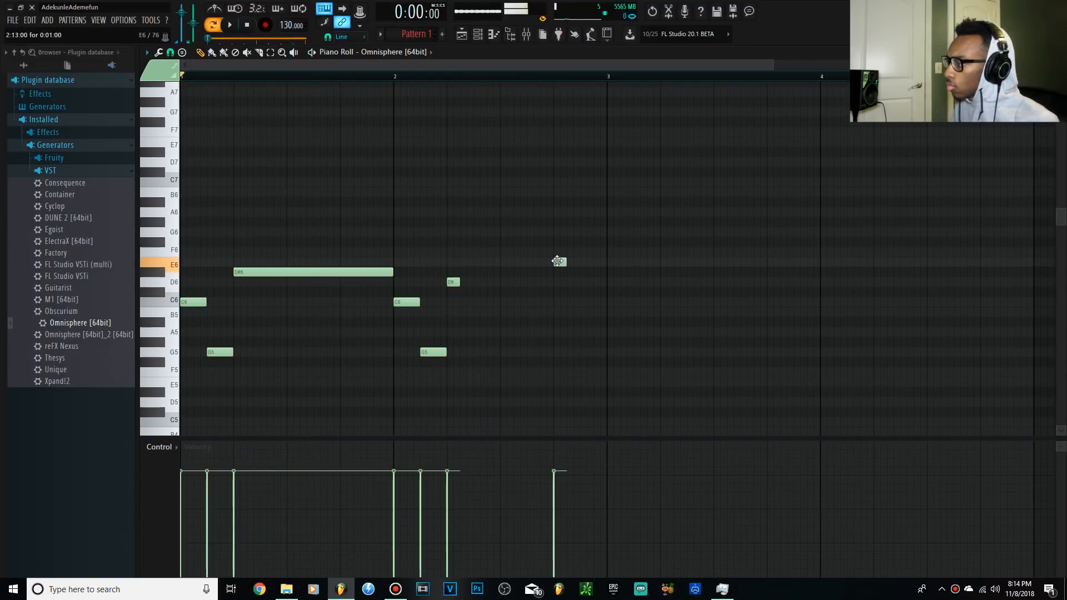
key("ctrl+a")
left_click_drag(294, 269, 722, 272)
left_click(932, 259)
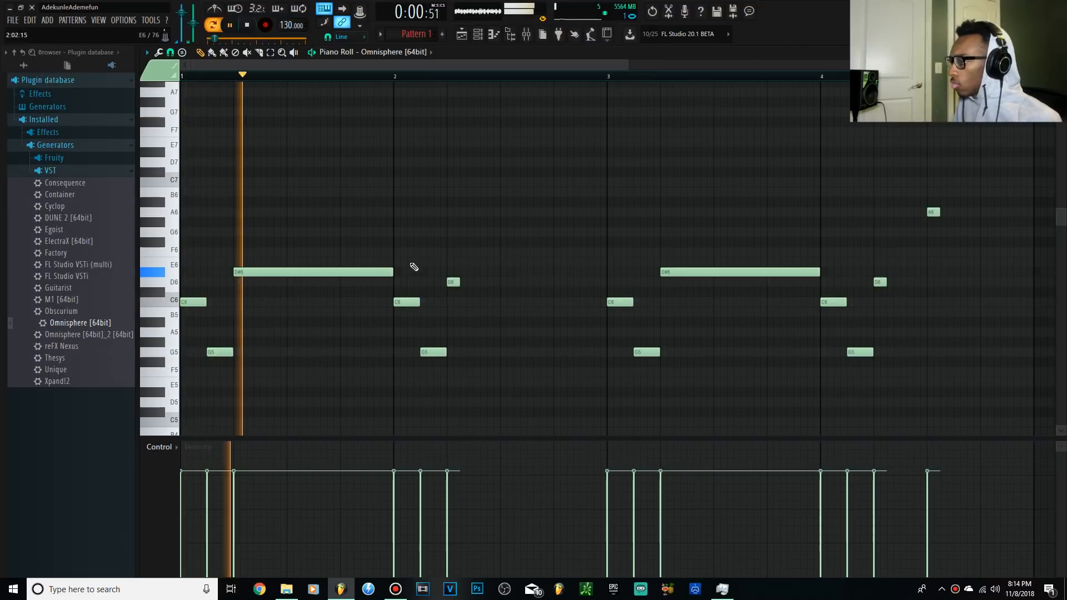
Lengthen the D6 note in bar 2 to the end of the bar and audition the melody
scroll(333, 362, "down", 3, "ctrl")
left_click_drag(322, 282, 399, 281)
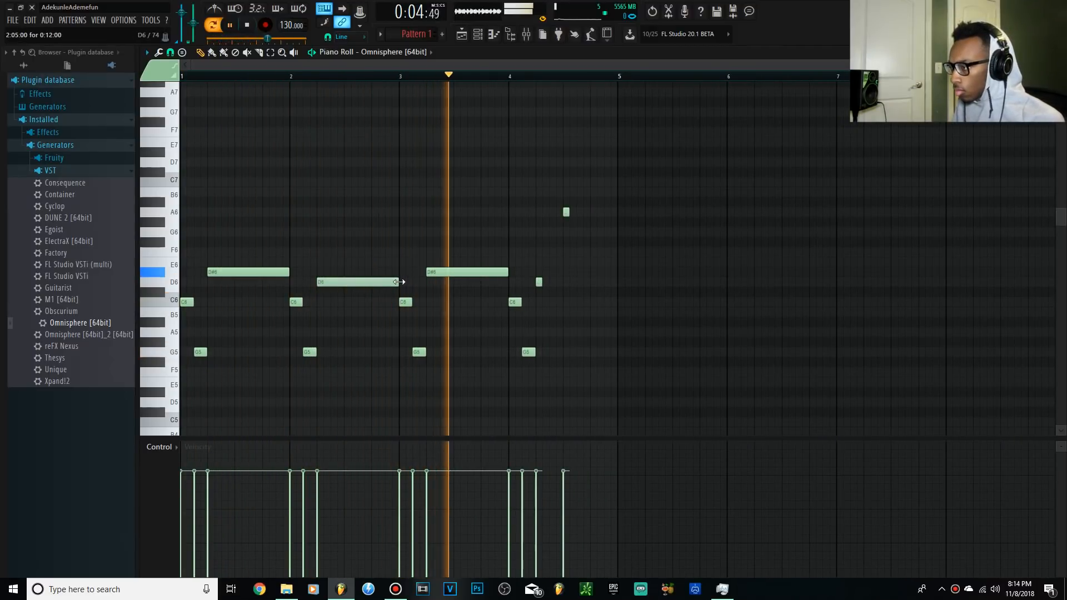
key("space")
key("space")
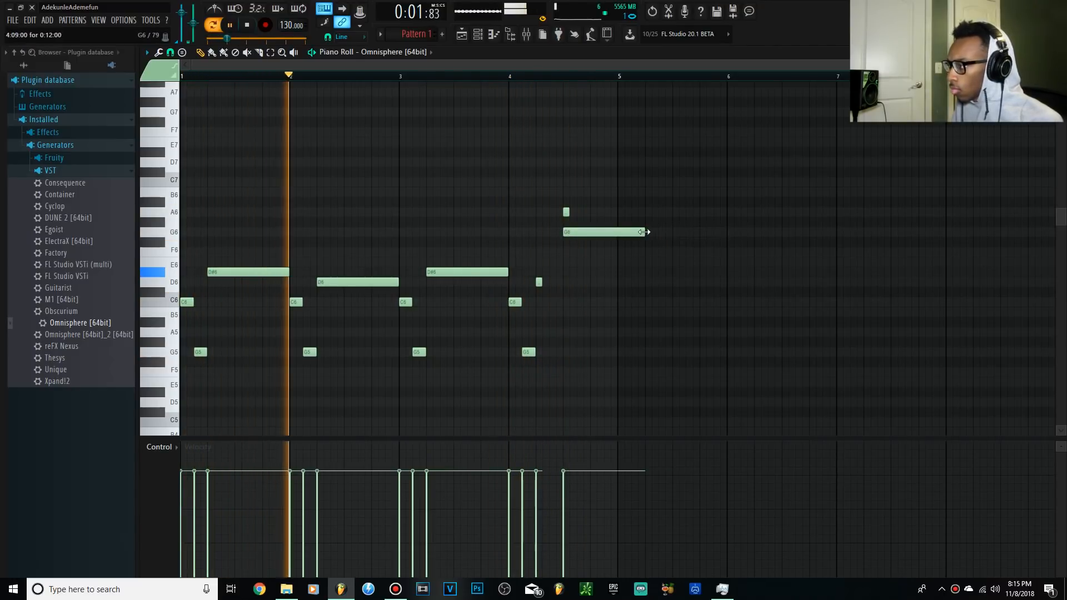
Replace the A6 with a G6 held from beat 3 to the end of bar 4, and add a matching G6 in bar 1
left_click_drag(643, 232, 617, 231)
right_click(566, 211)
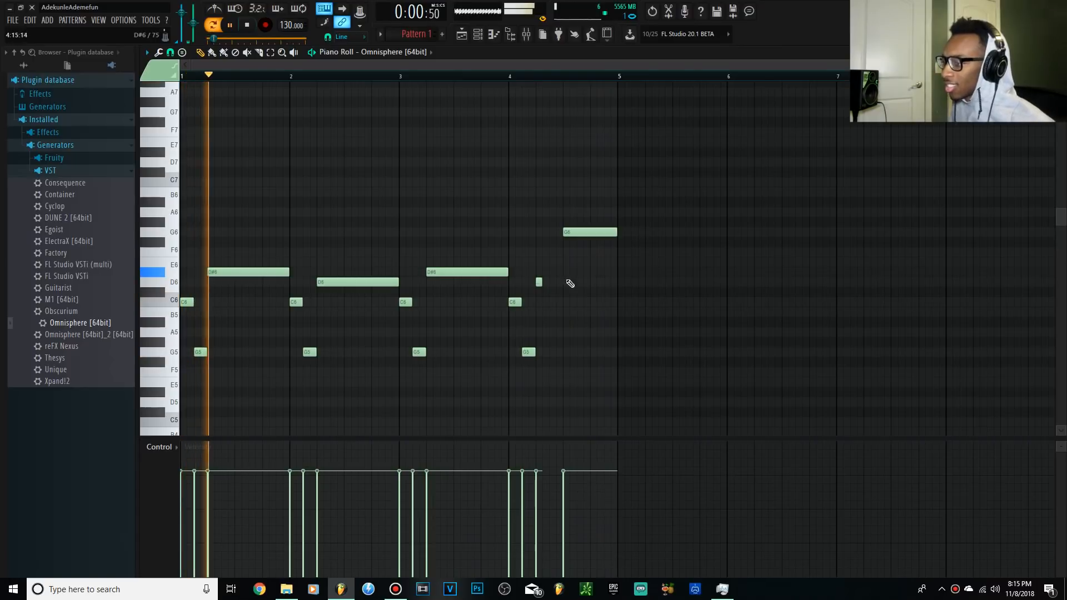
key("space")
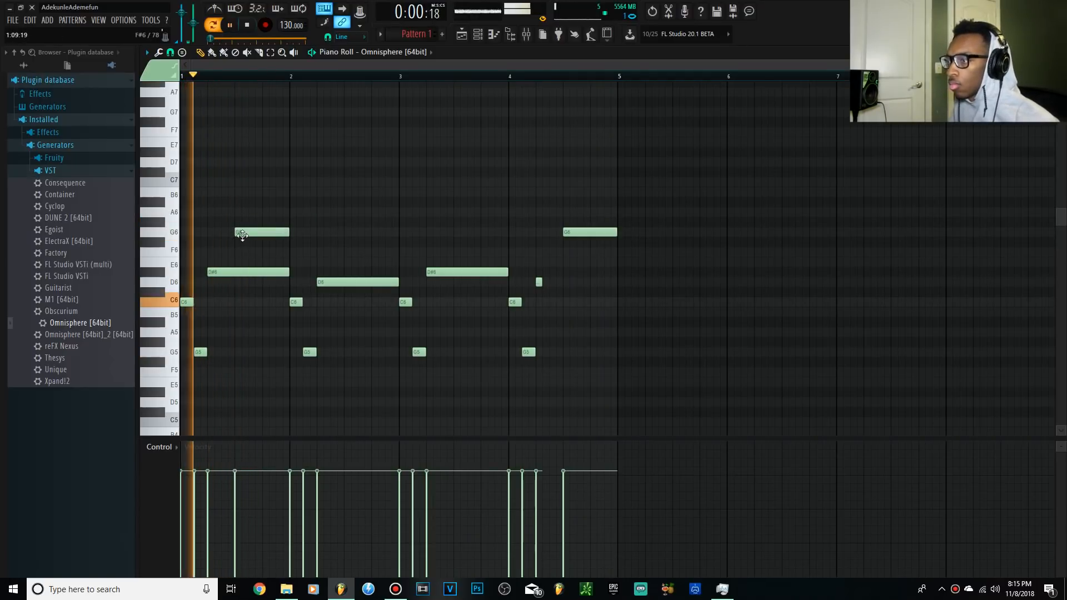
key("space")
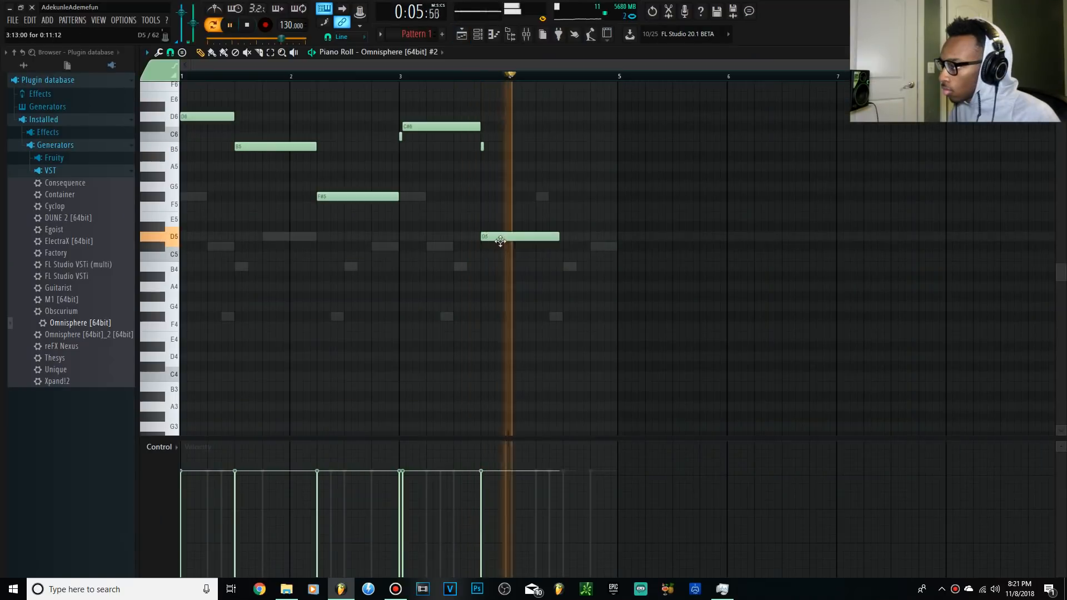
Move the low D5 note in bar 3 slightly later and up to F#6, auditioning the pattern from bar 3
left_click(507, 238)
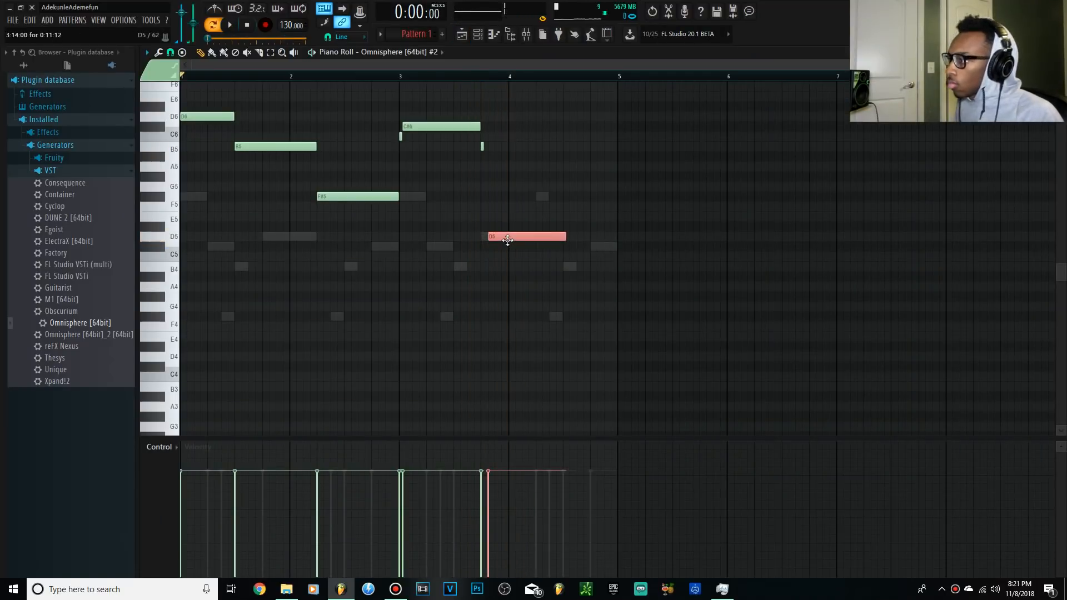
left_click_drag(539, 117, 541, 135)
left_click(399, 76)
key("space")
key("space")
key("space")
scroll(512, 150, "up", 4)
key("space")
Raise the short grace note just before the F#6 note to F6 and audition the change
double_click(443, 206)
left_click(590, 356)
left_click_drag(442, 206, 442, 146)
key("space")
key("space")
left_click(650, 146)
key("space")
Finish bar 4 with a C#6 note from beat 3 to the bar's end, removing the D6 note tried there
left_click(649, 207)
scroll(567, 186, "down", 3)
left_click(566, 176)
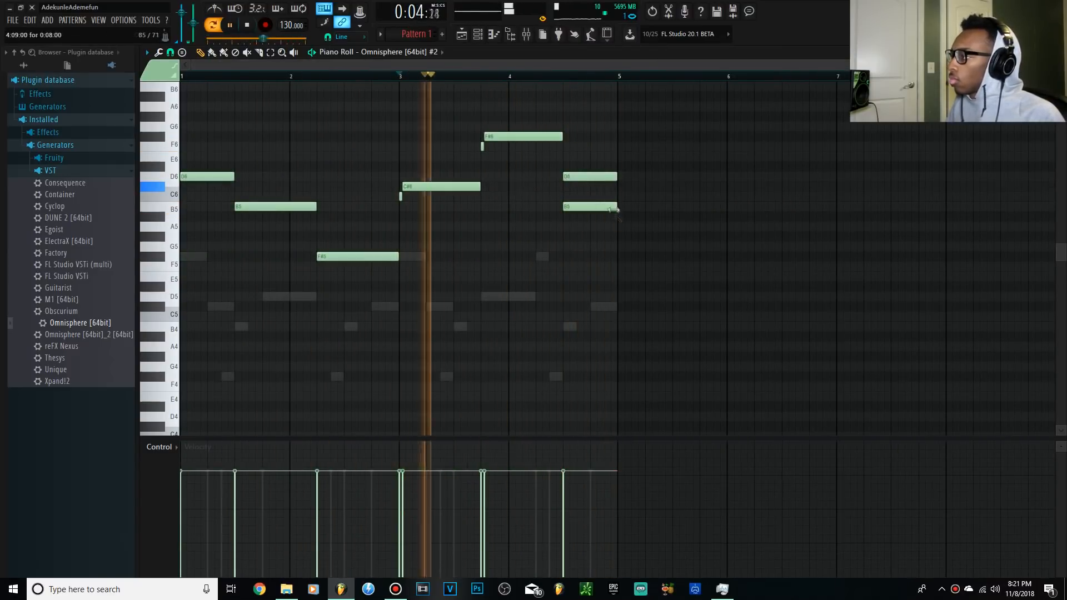
key("space")
right_click(586, 177)
left_click_drag(565, 206, 561, 197)
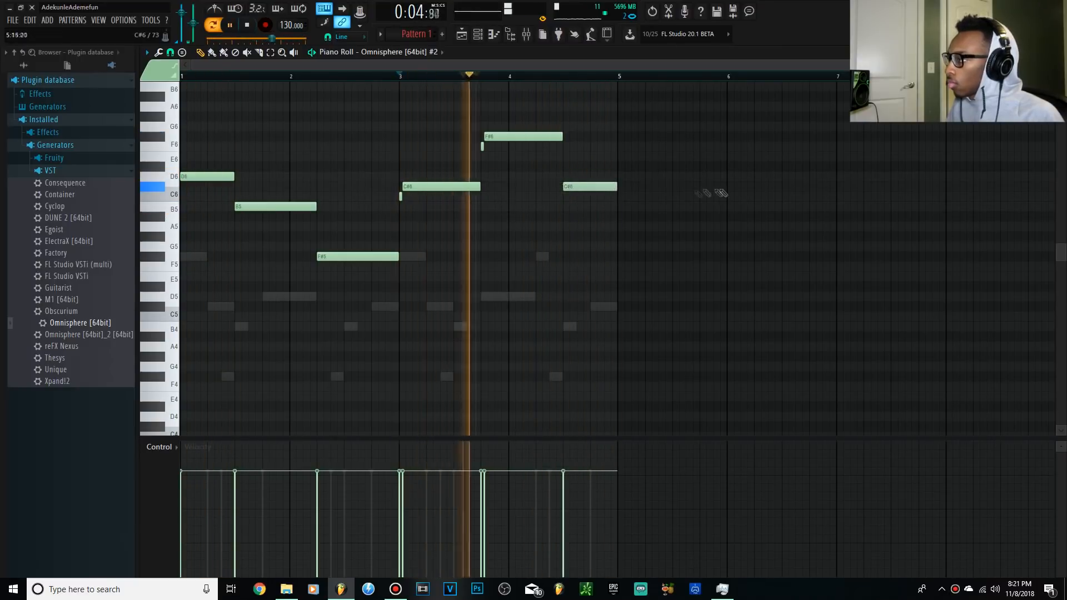
key("space")
Bring up the playlist and look through the Savage Mode Kit and Rendered folders for samples
key("F9")
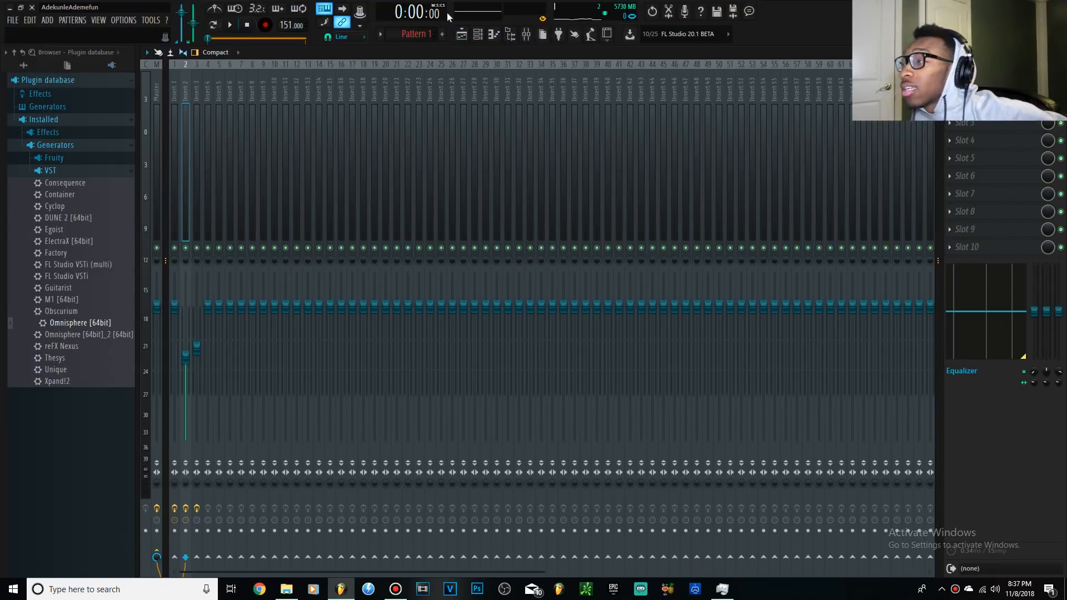
left_click(467, 40)
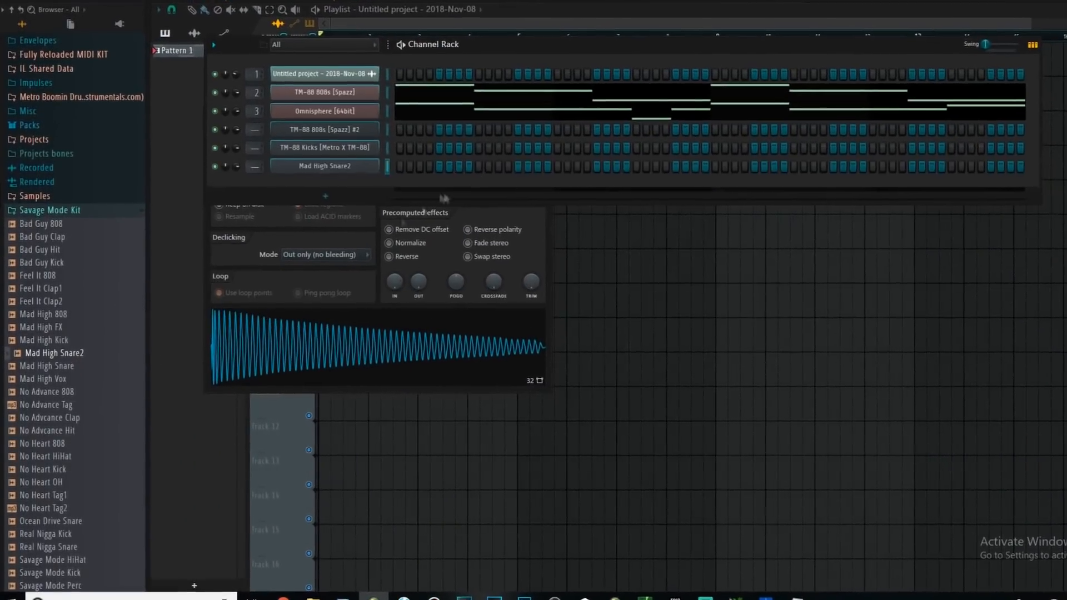
left_click(51, 417)
left_click(44, 182)
left_click(45, 183)
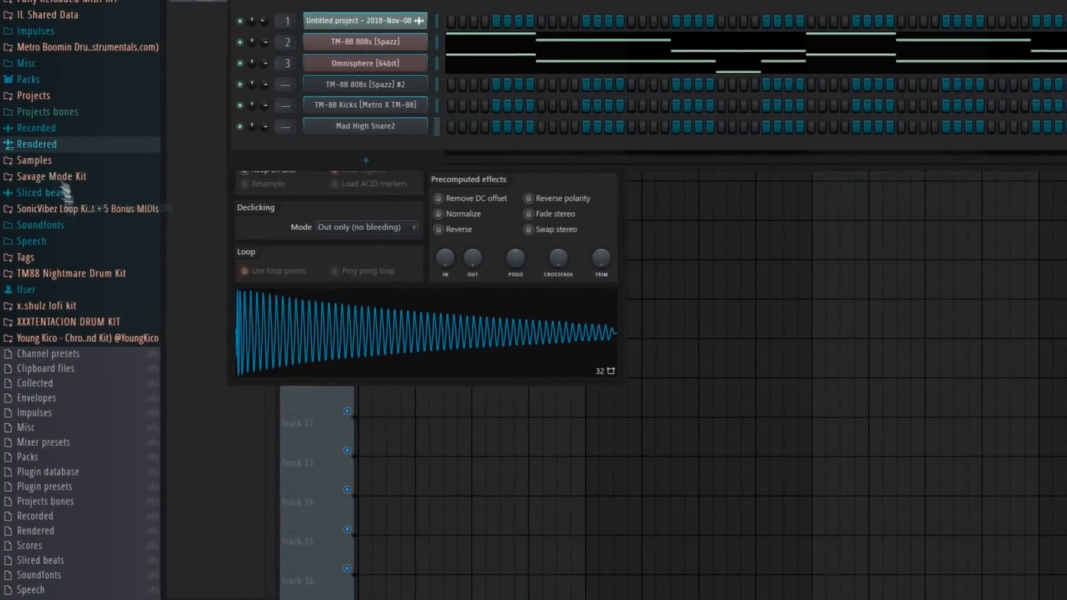
left_click(58, 177)
left_click(64, 207)
left_click(49, 145)
left_click(50, 161)
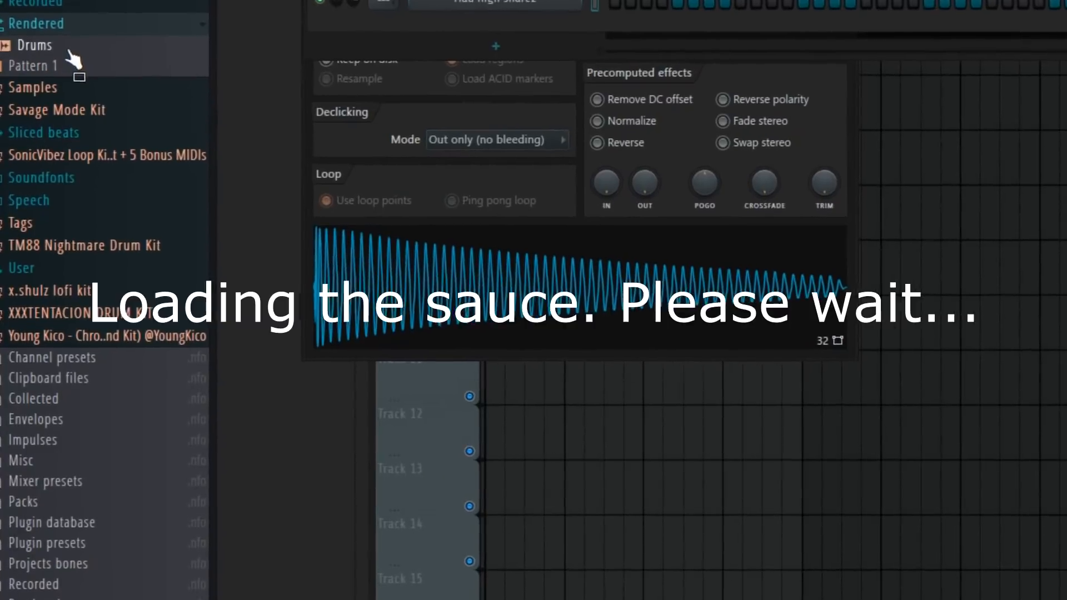
Audition claps in the TM88 Nightmare Drum Kit and add TM-88 Claps [Southside X TM-88] to the channel rack
left_click(113, 246)
left_click(114, 404)
left_click(116, 314)
left_click(120, 377)
left_click(125, 438)
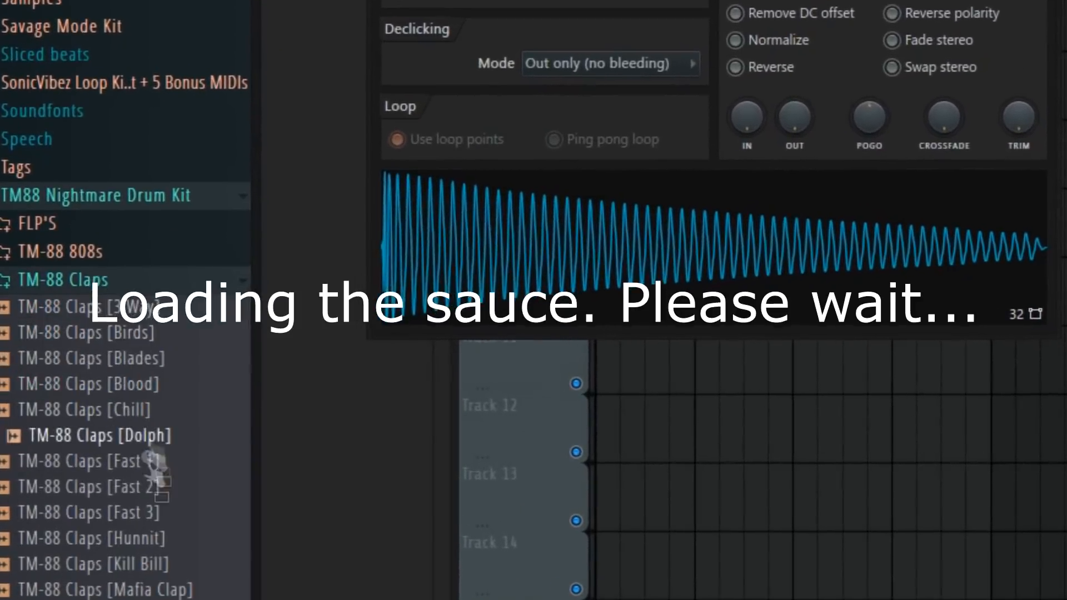
left_click_drag(111, 589, 778, 267)
key("space")
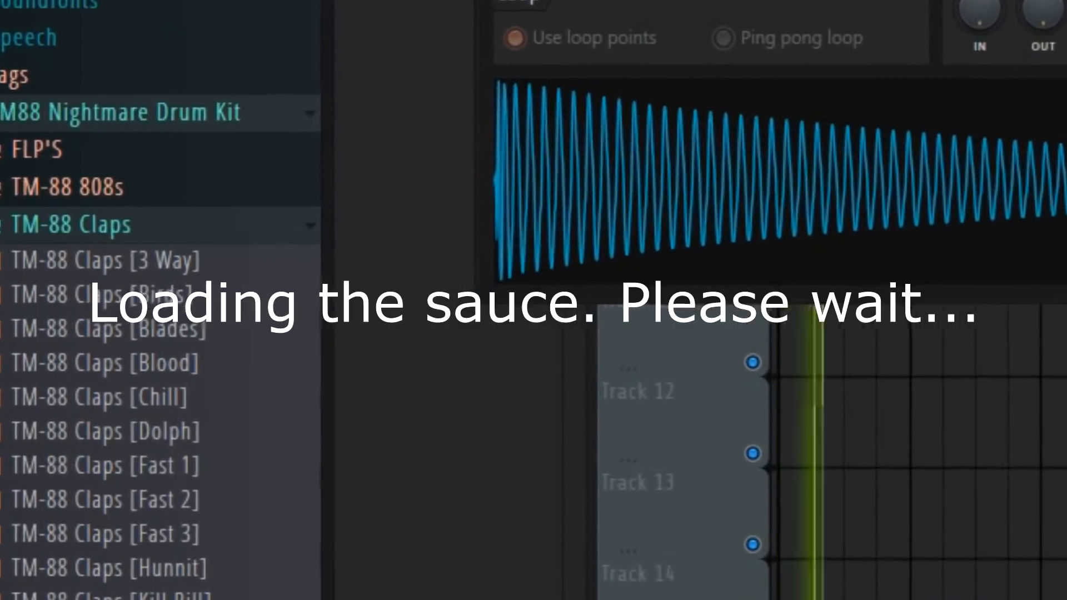
Audition samples in the TM-88 Snares folder and add TM-88 Snare [Stick] to the channel rack
scroll(186, 127, "down", 15)
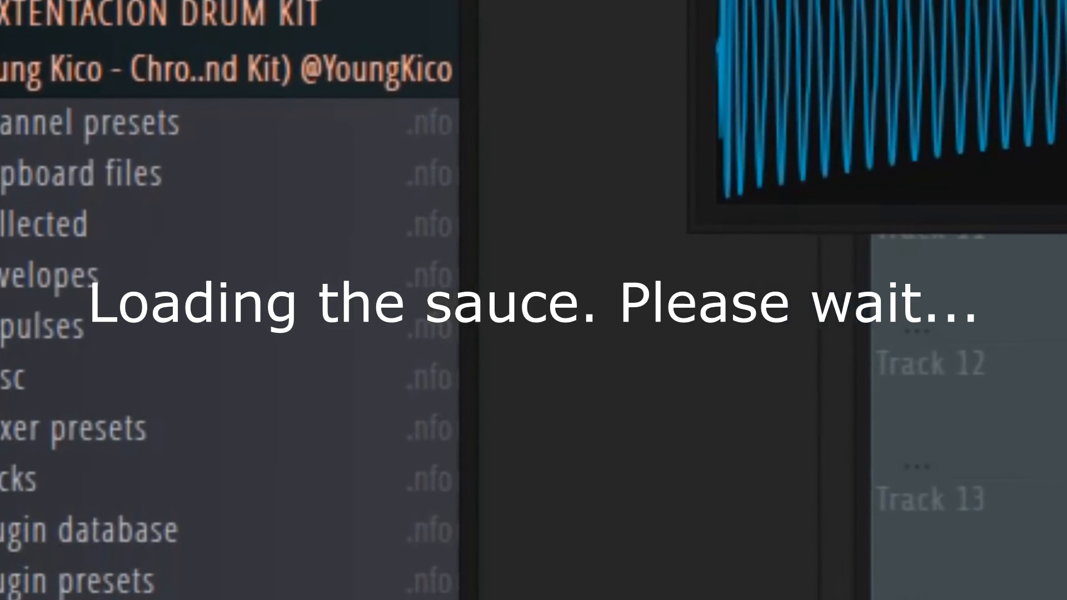
scroll(283, 222, "up", 3)
left_click(239, 247)
left_click(200, 230)
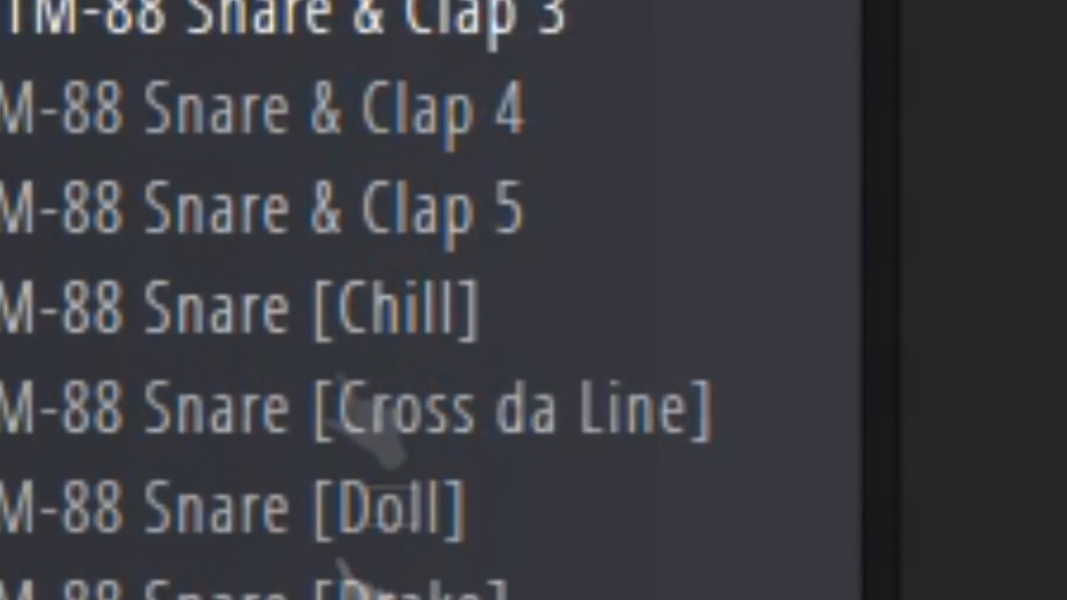
left_click_drag(336, 255, 462, 161)
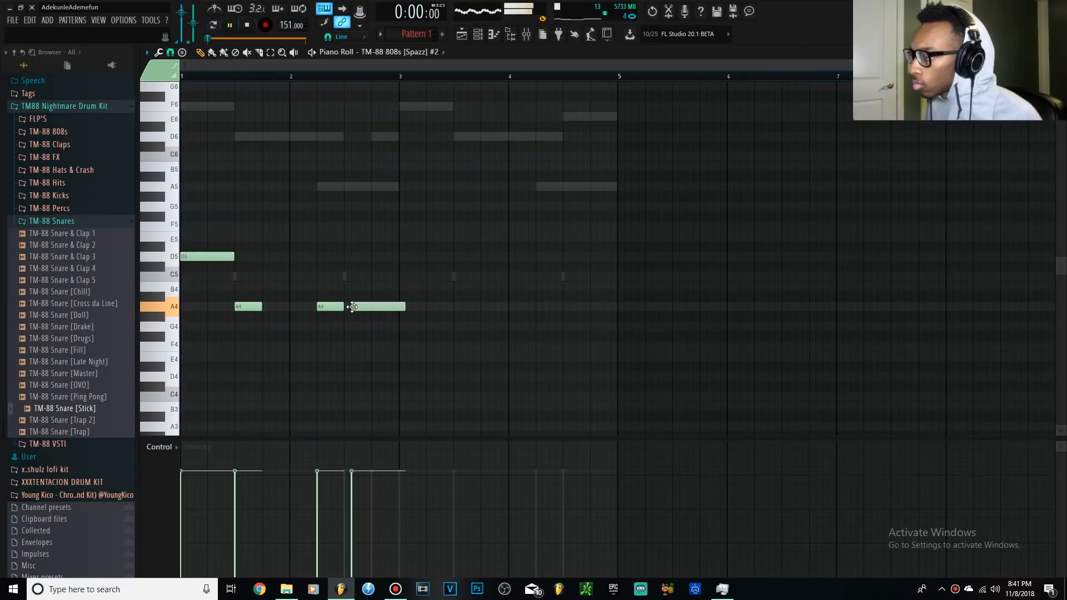
Shift the last A4 808 note in bar 2 slightly later and trim it to end at bar 3
key("space")
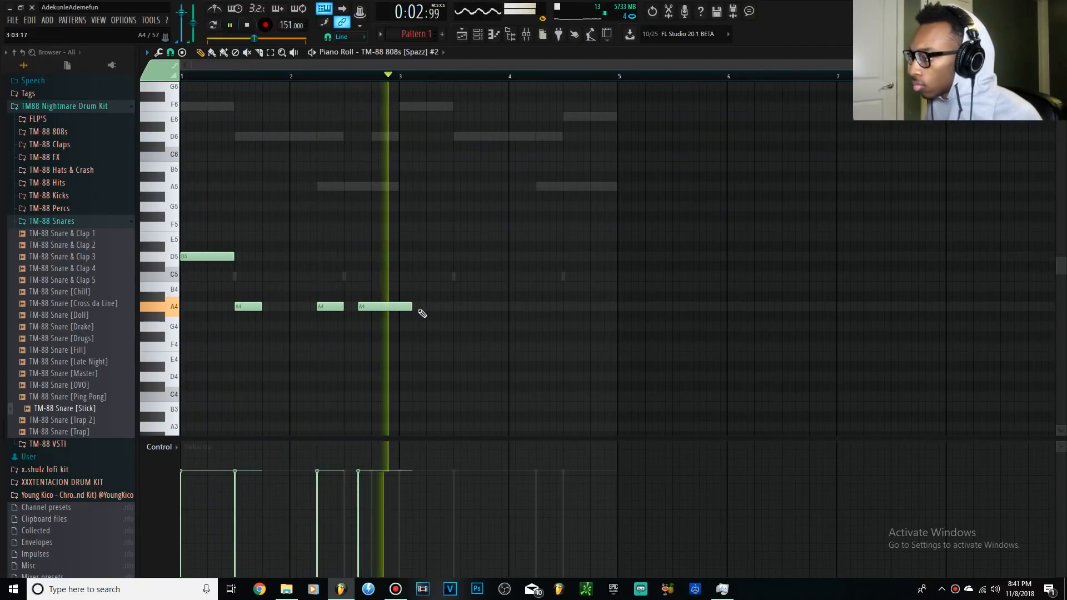
key("space")
left_click_drag(405, 308, 411, 306)
key("space")
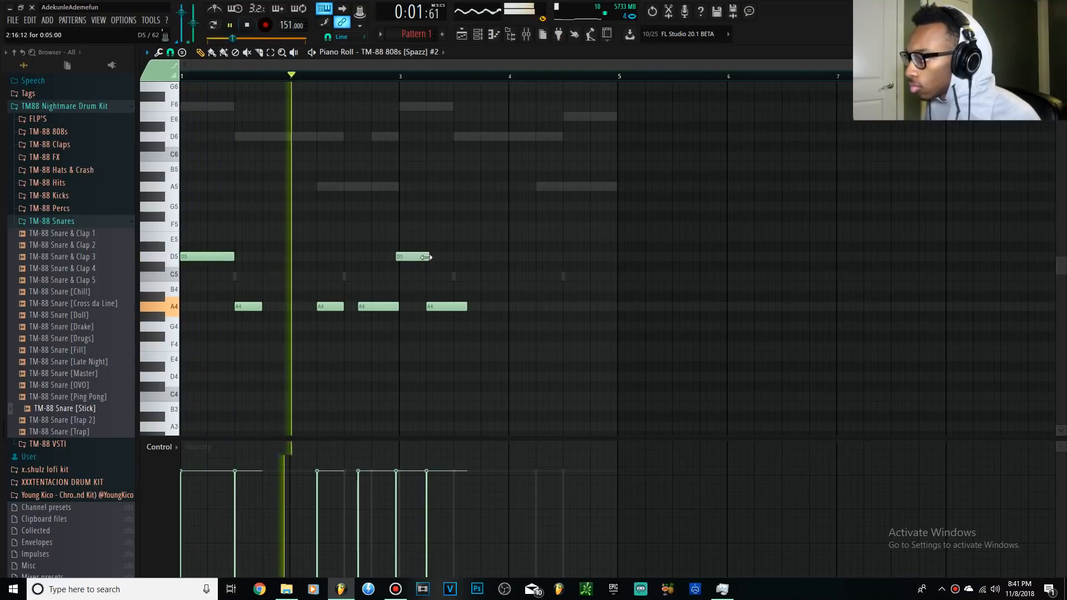
Align the second D5 808 note with the start of bar 3 and move the following A4 note later
left_click_drag(409, 257, 412, 257)
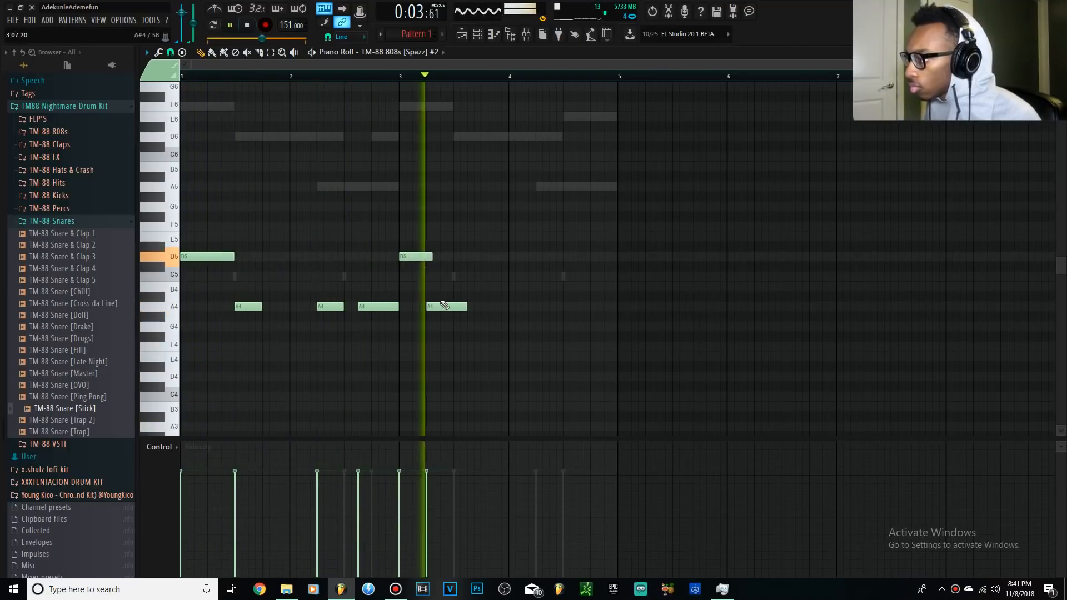
left_click_drag(454, 305, 466, 308)
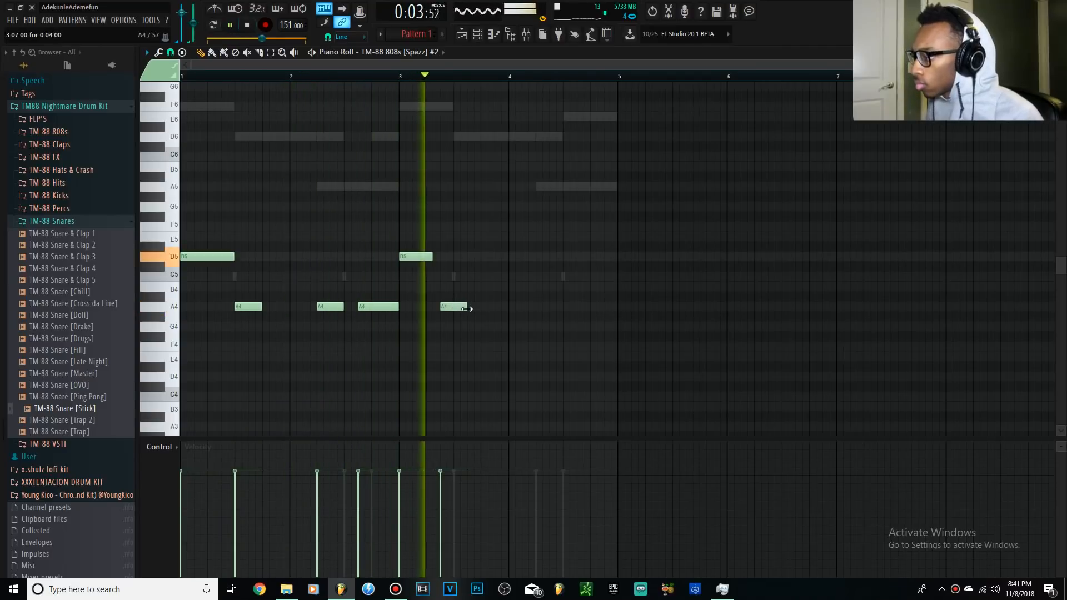
key("space")
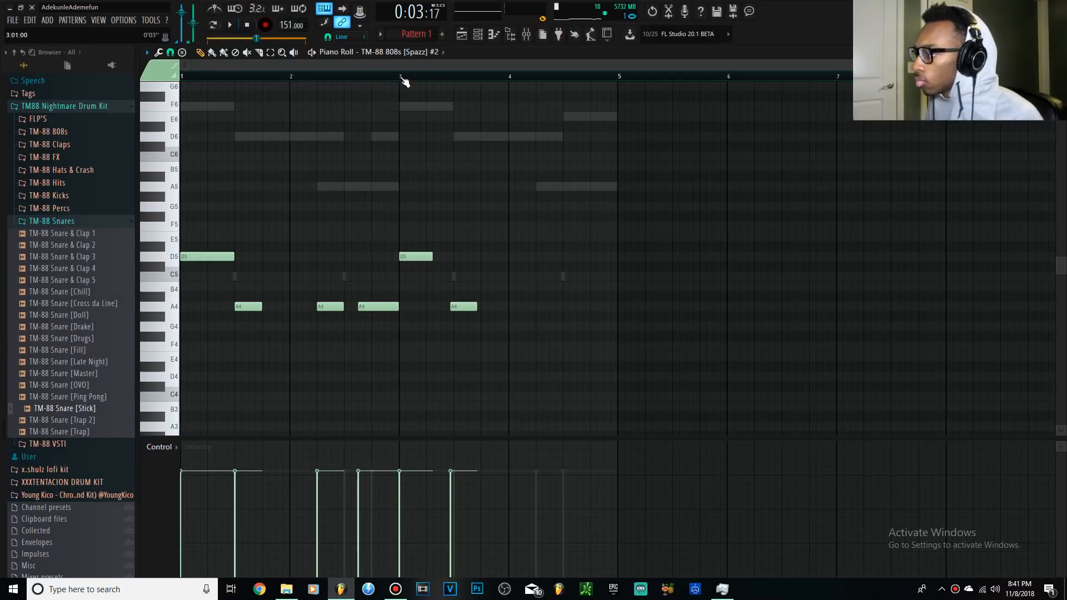
Place the A4 808 note on beat 3 of bar 3 and add another A4 on beat 4
key("space")
left_click_drag(466, 306, 469, 305)
key("space")
key("space")
left_click(482, 305)
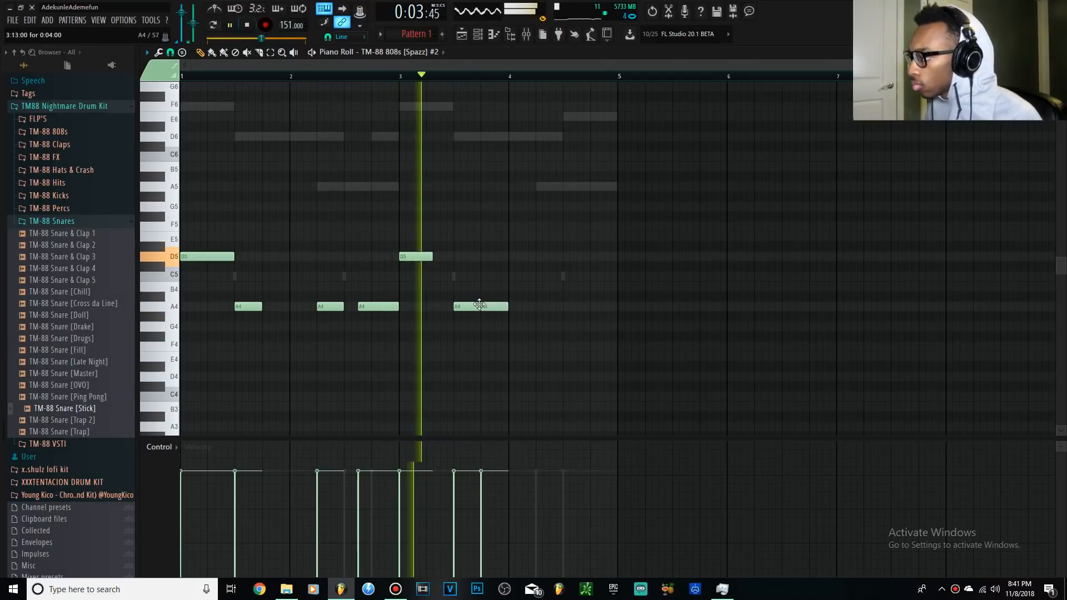
Add A4 808 notes on beat 2 and in the second half of bar 4, auditioning the bass line
left_click(536, 307)
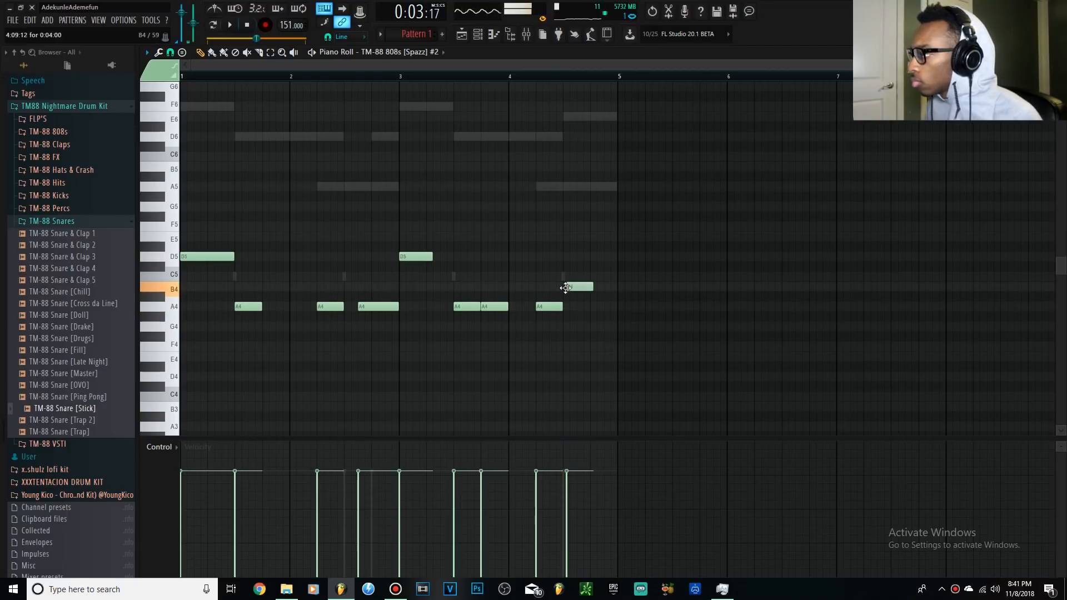
key("space")
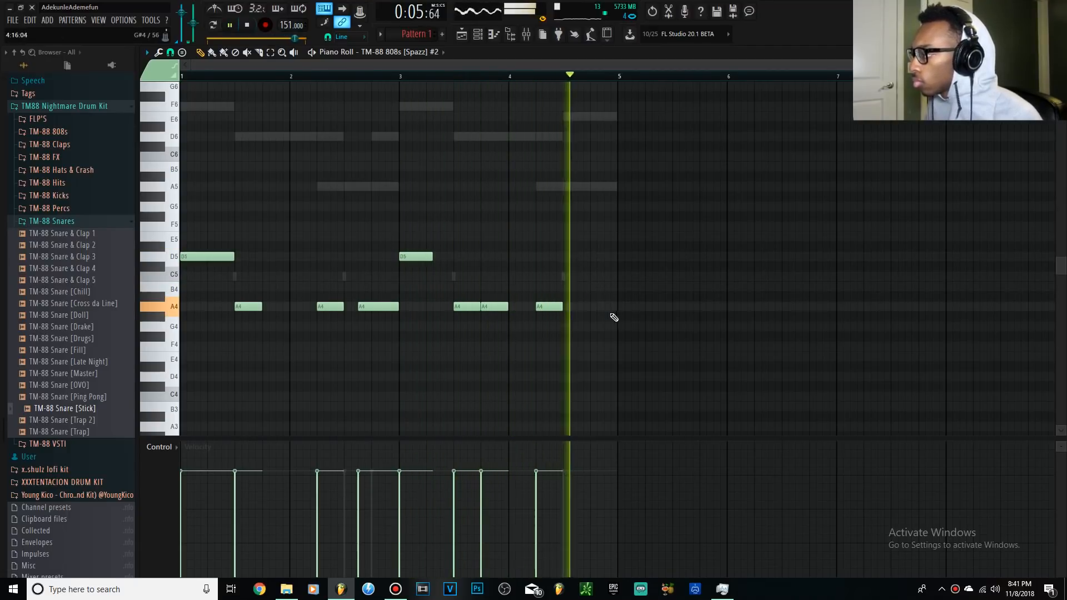
key("ctrl+a")
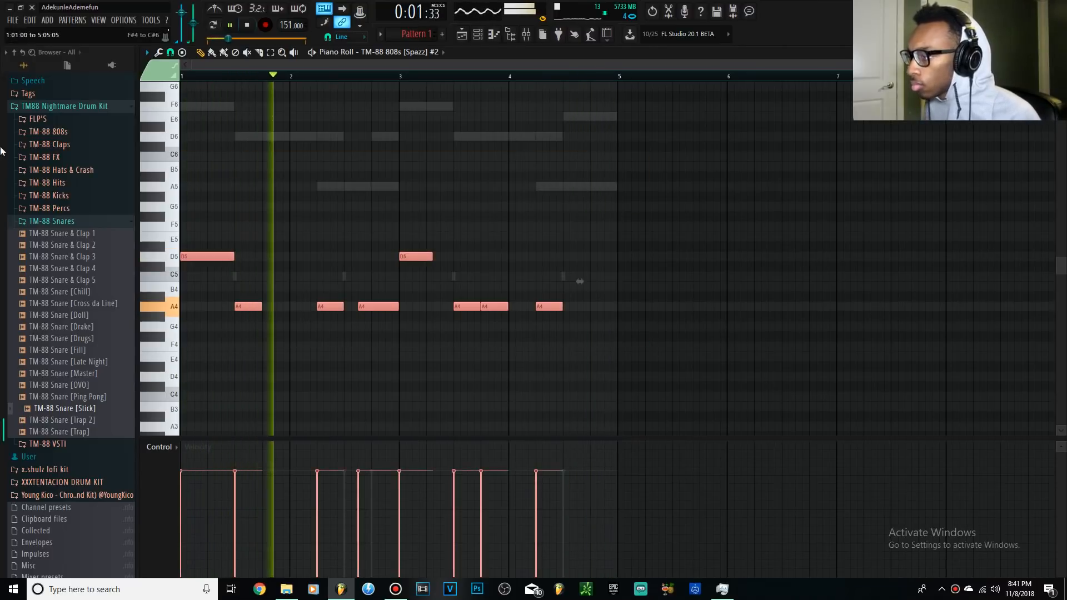
left_click(398, 375)
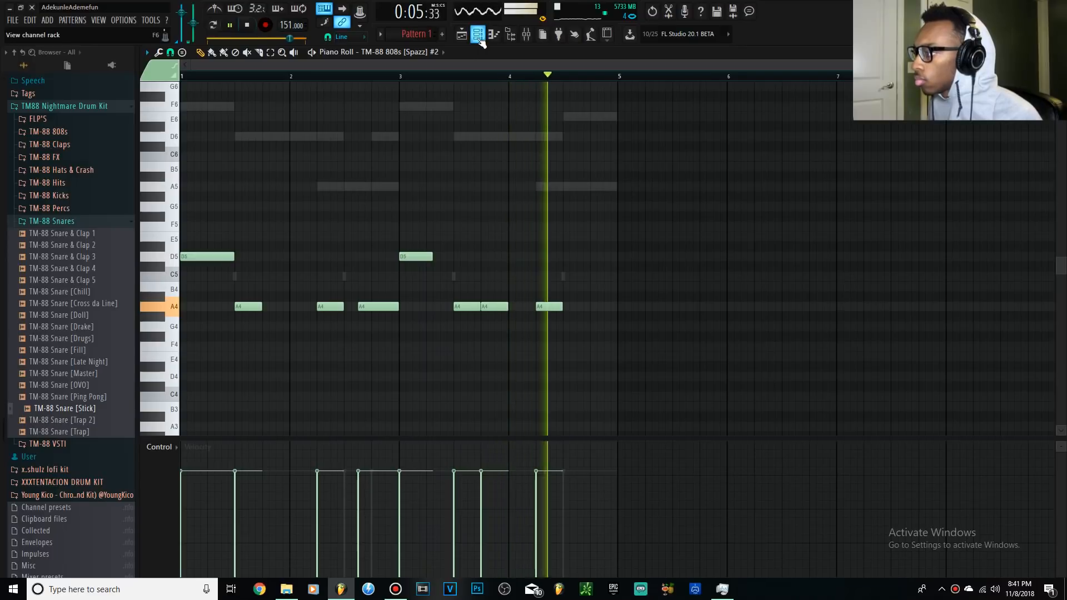
left_click(578, 305)
left_click_drag(580, 304, 576, 303)
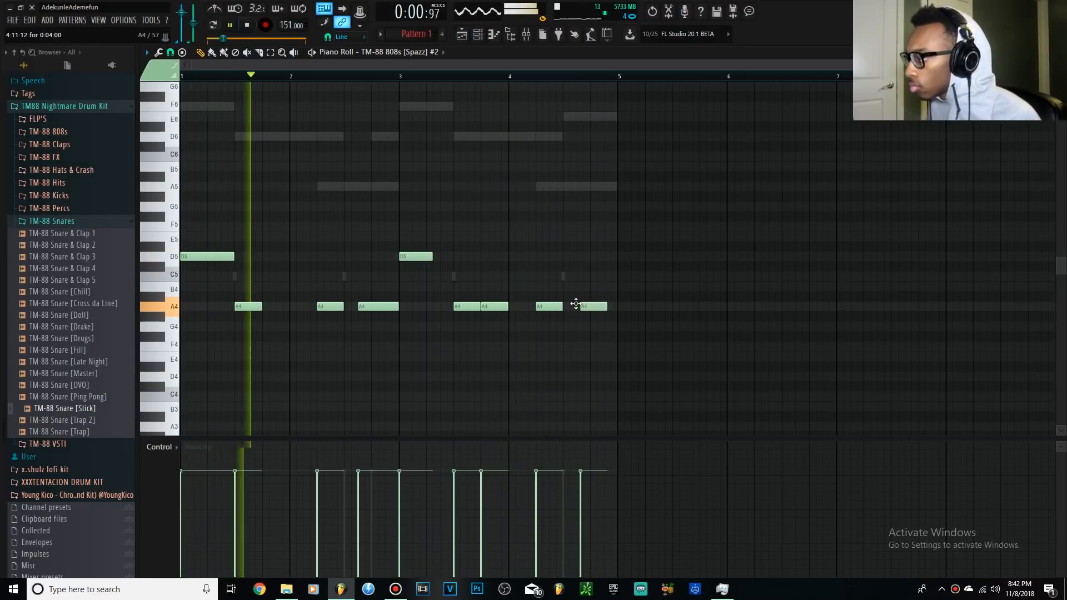
Leave the 808 piano roll and bring up the channel rack over the playlist
left_click(493, 35)
left_click(478, 35)
left_click(479, 35)
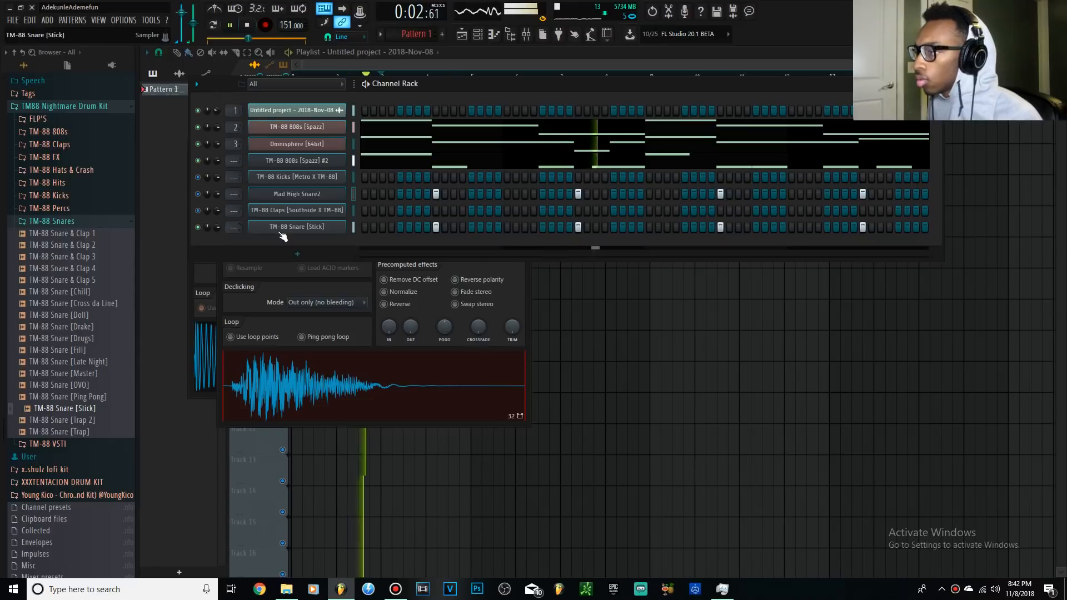
Transpose all TM-88 Snare [Stick] notes down two semitones to G4
right_click(309, 228)
left_click(360, 228)
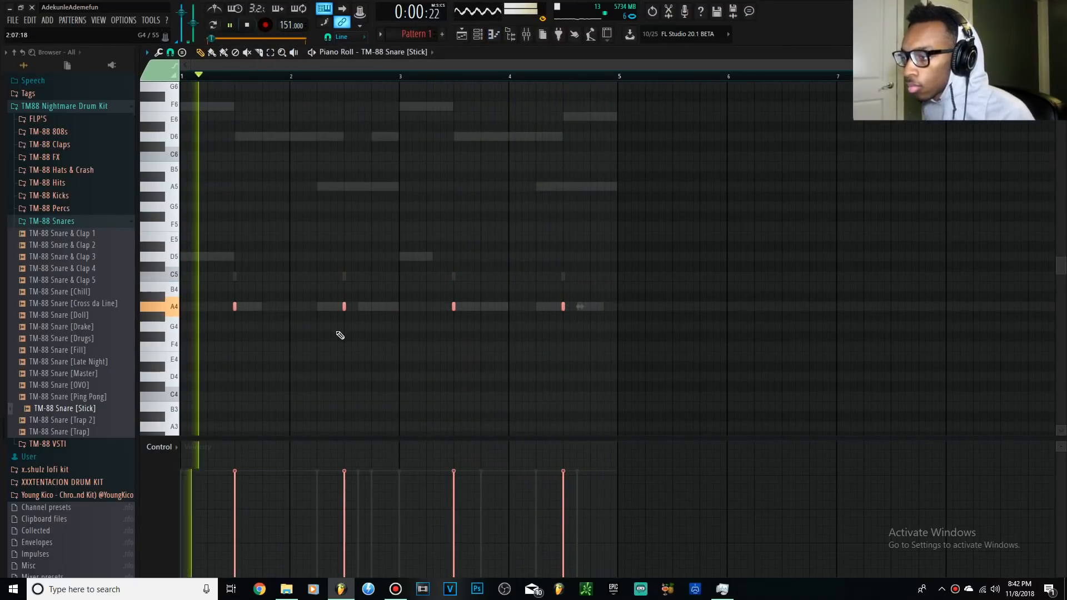
key("shift+Down")
key("shift+Down")
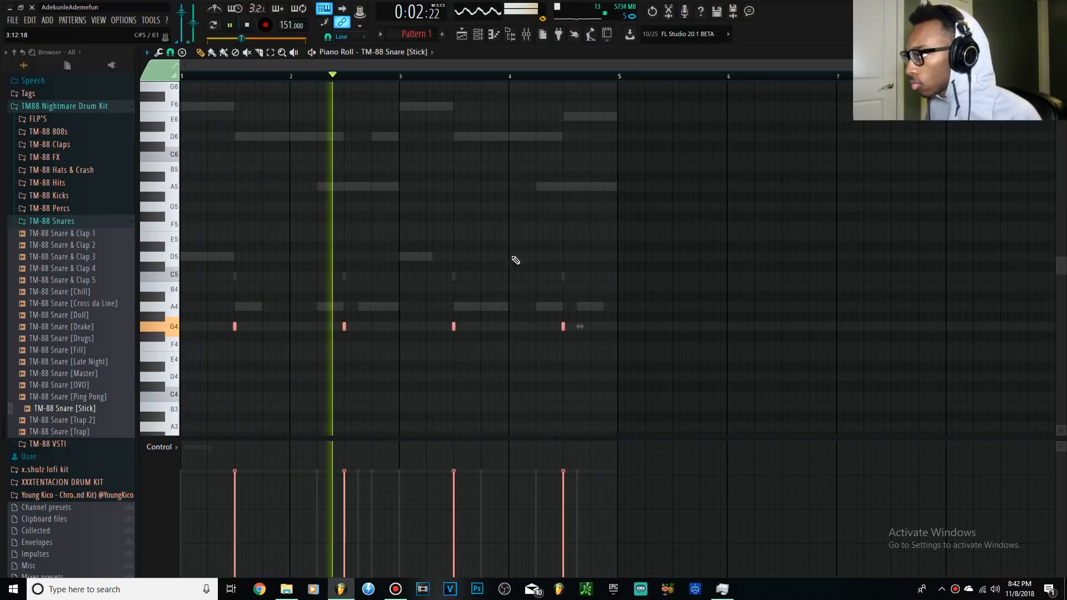
Add an extra TM-88 Snare [Stick] hit on the third step of bar 4 and lower it to G4
left_click(476, 37)
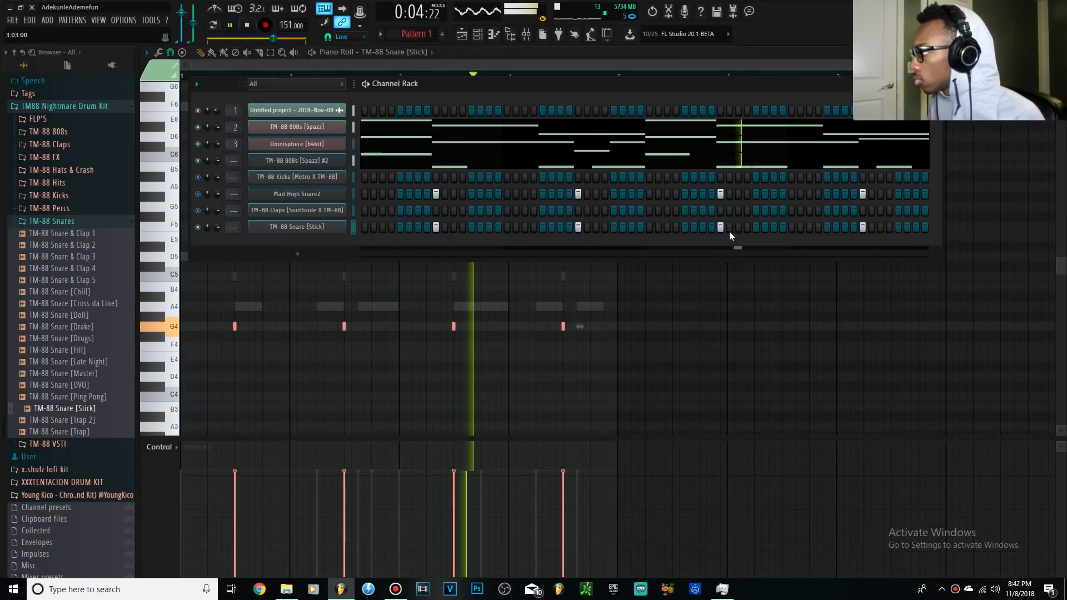
left_click_drag(530, 308, 514, 268)
key("shift+Down")
key("shift+Down")
key("shift+Down")
key("shift+Down")
key("shift+Down")
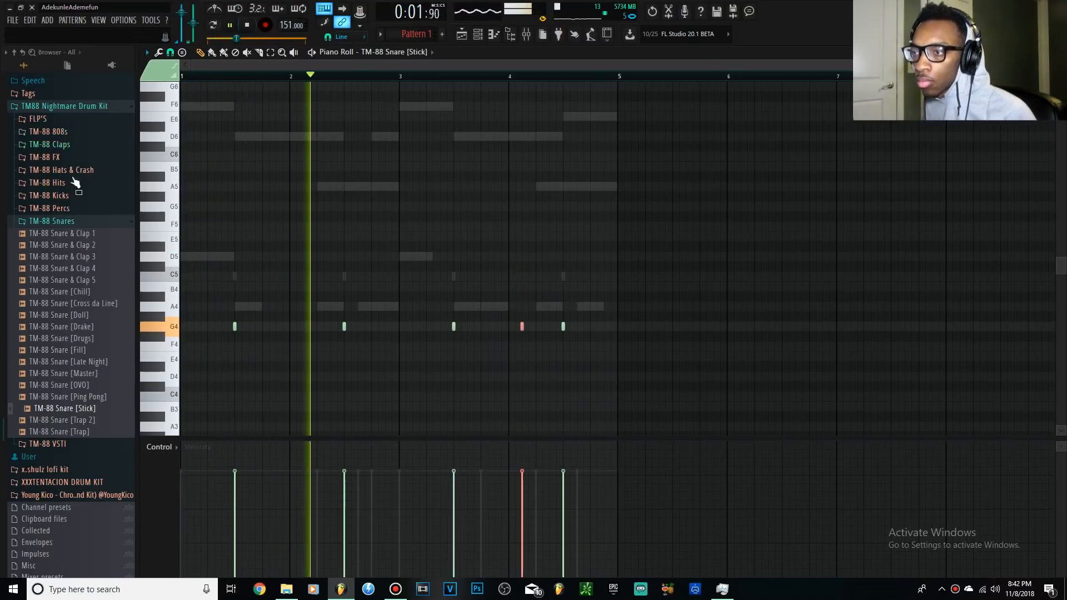
Collapse the TM-88 Snares folder and expand the TM-88 Kicks sample folder
left_click(86, 222)
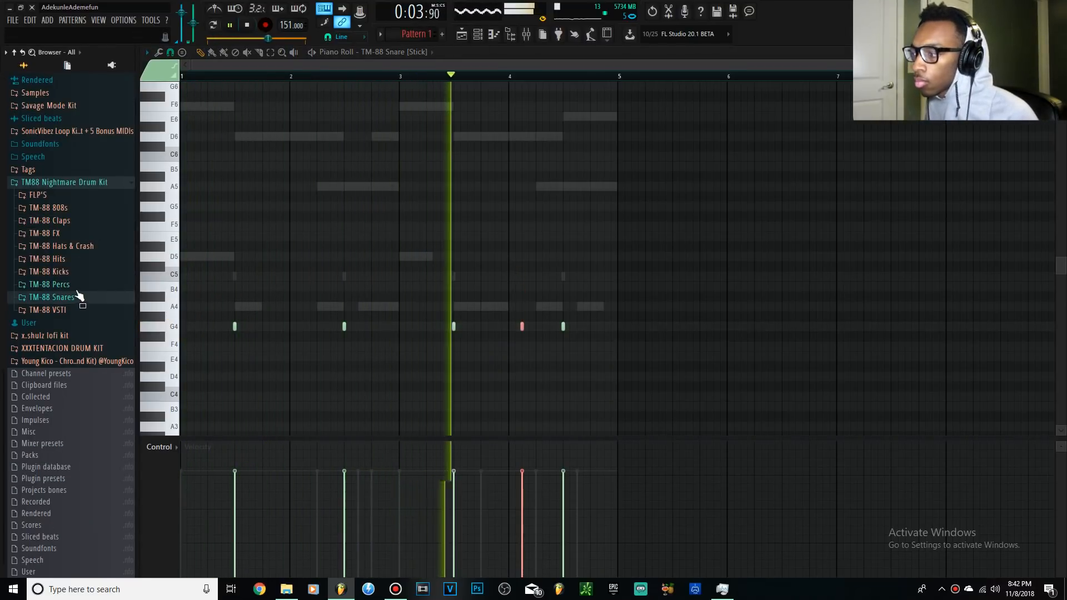
left_click(74, 272)
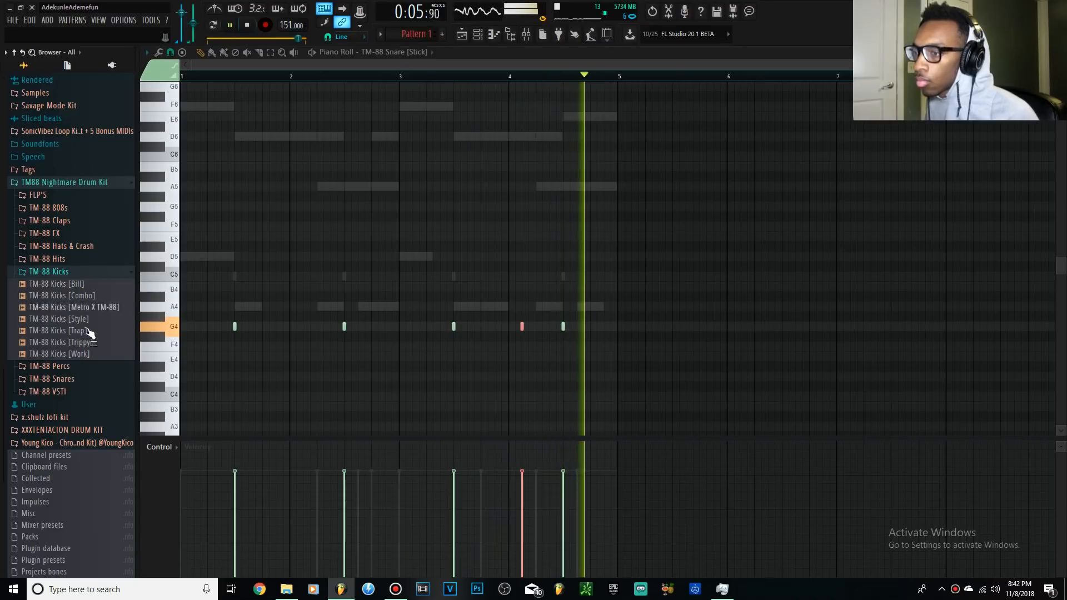
Add a TM-88 Snare [Stick] hit on step 15 of bar 1 in the channel rack and stop playback
left_click(528, 32)
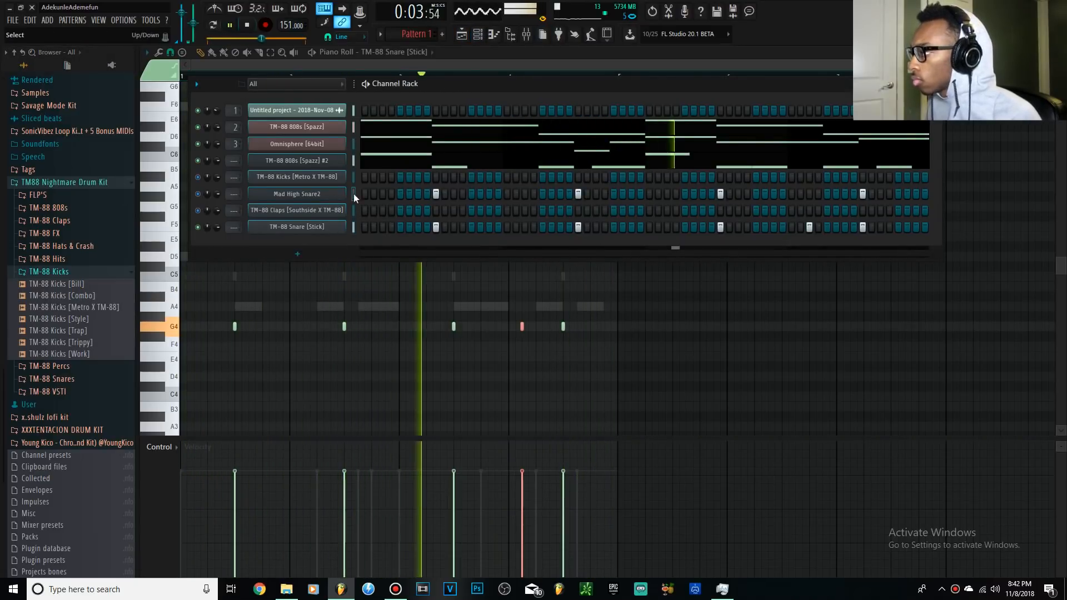
left_click(488, 227)
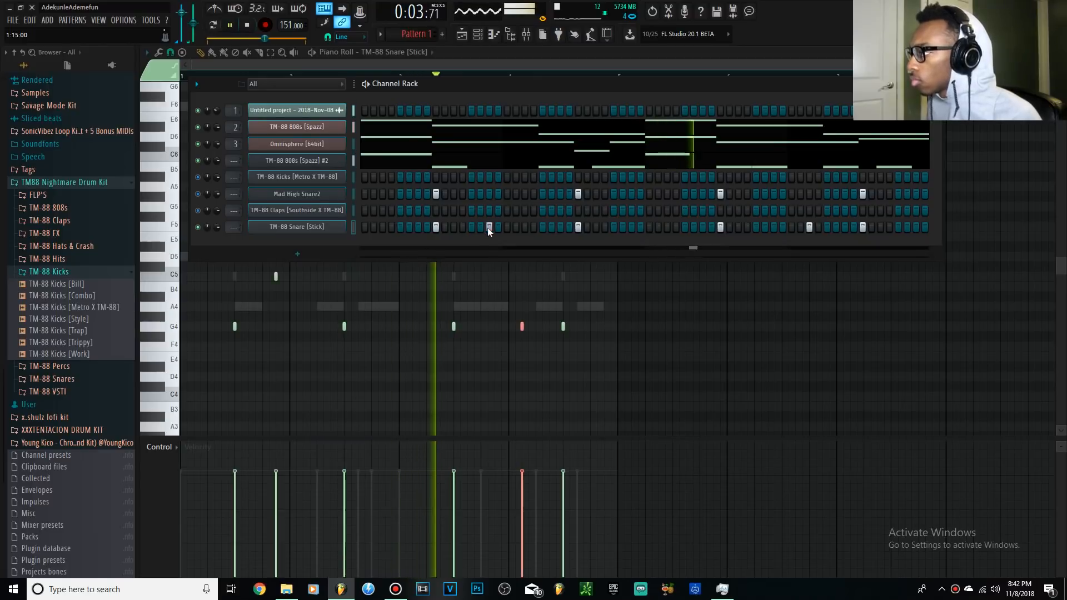
key("space")
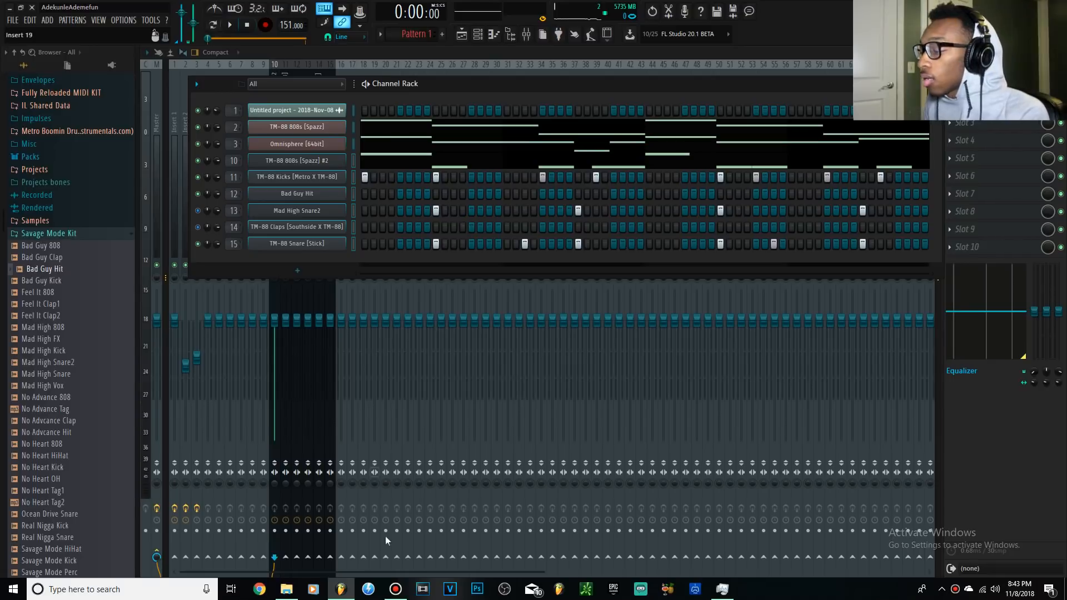
left_click(397, 598)
left_click(379, 494)
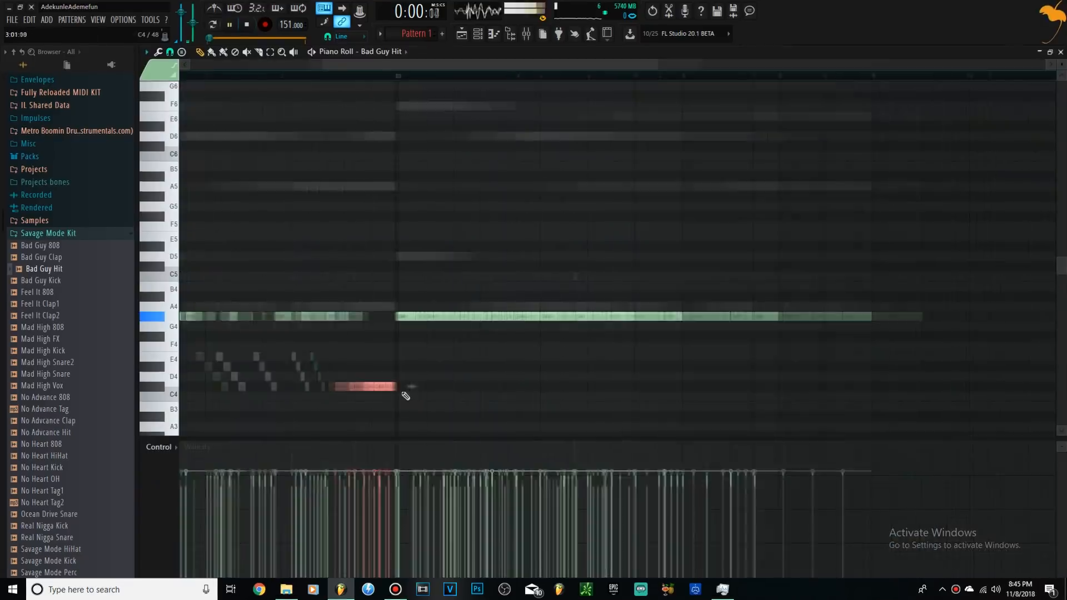
Remove a G#4 note ahead of bar 3 from the Bad Guy Hit part
scroll(409, 392, "up", 3)
right_click(308, 317)
scroll(415, 391, "down", 4)
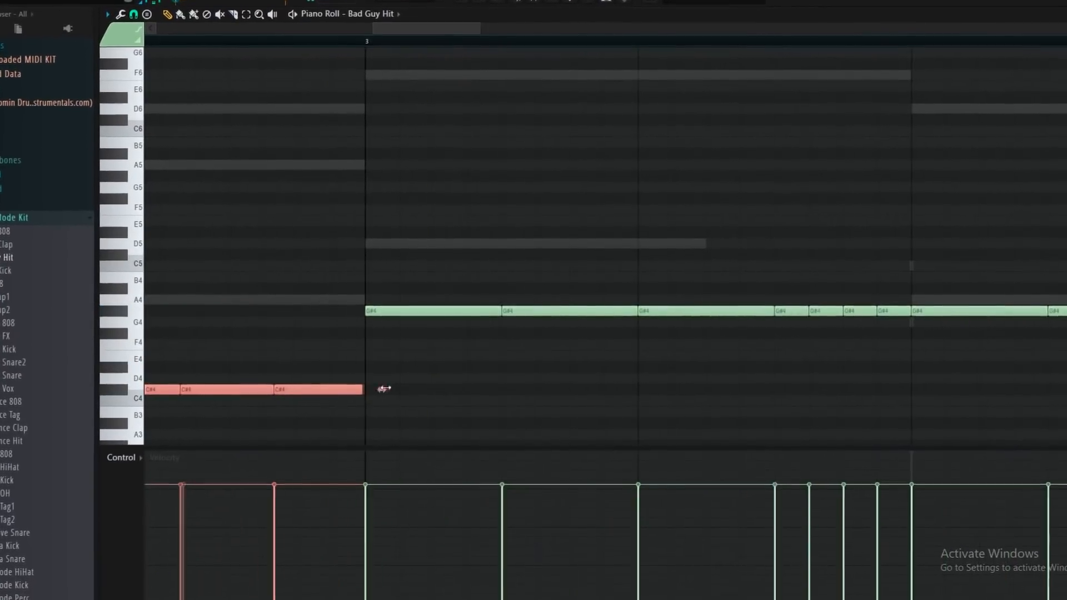